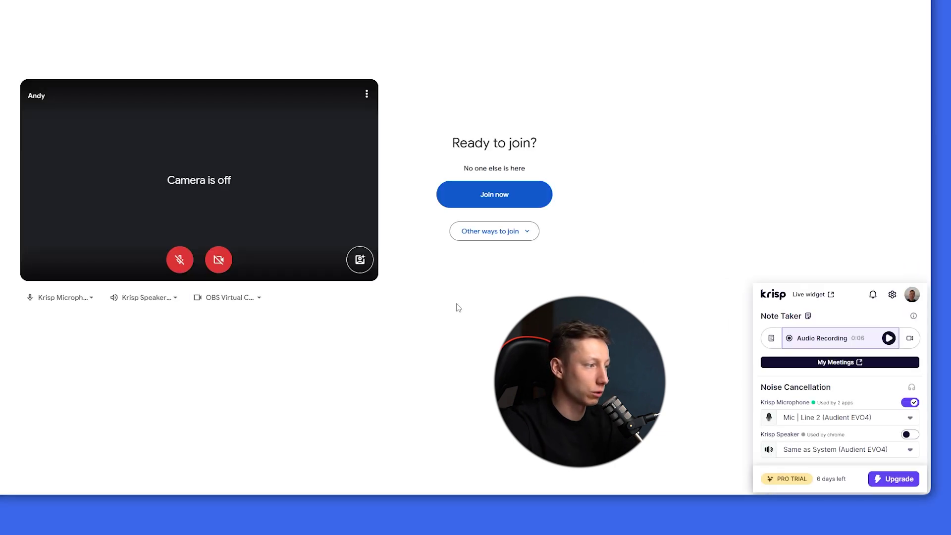
- Confirm Krisp Speaker and Krisp Microphone are selected in Google Meet, then join the call
{"action": "left_click", "coordinate": [62, 297]}
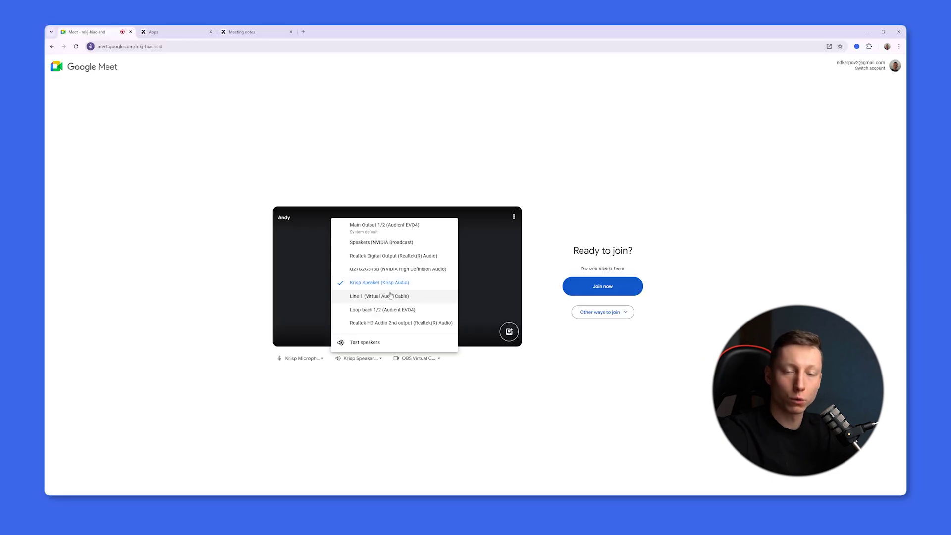
{"action": "left_click", "coordinate": [619, 223]}
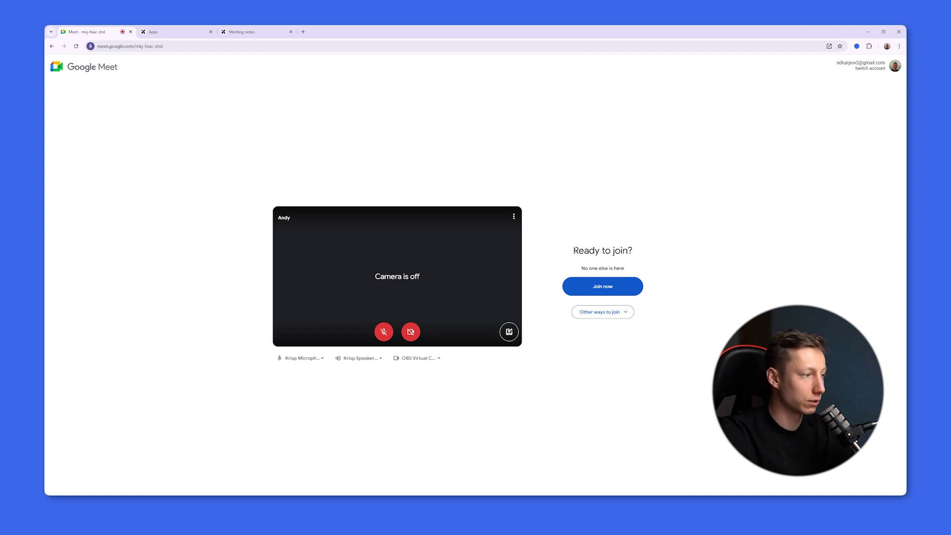
{"action": "left_click", "coordinate": [360, 357]}
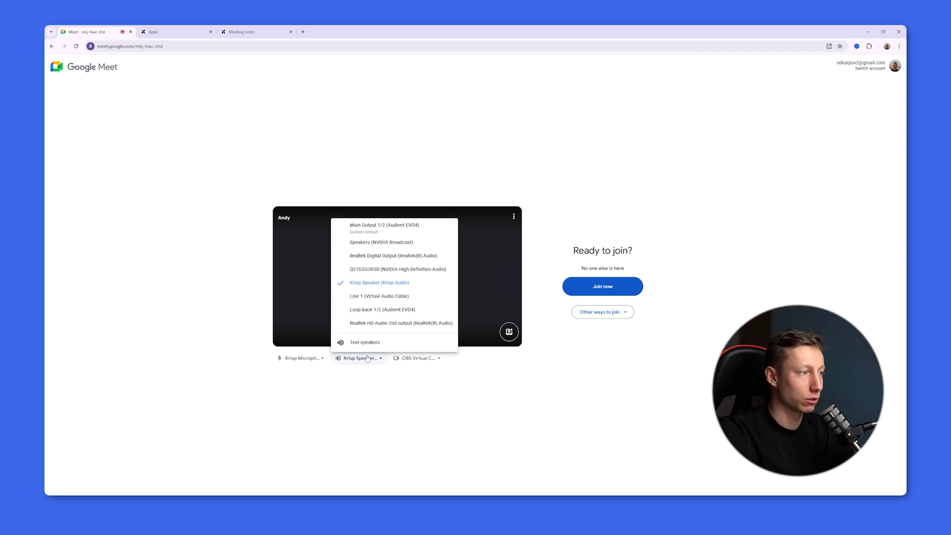
{"action": "left_click", "coordinate": [313, 365]}
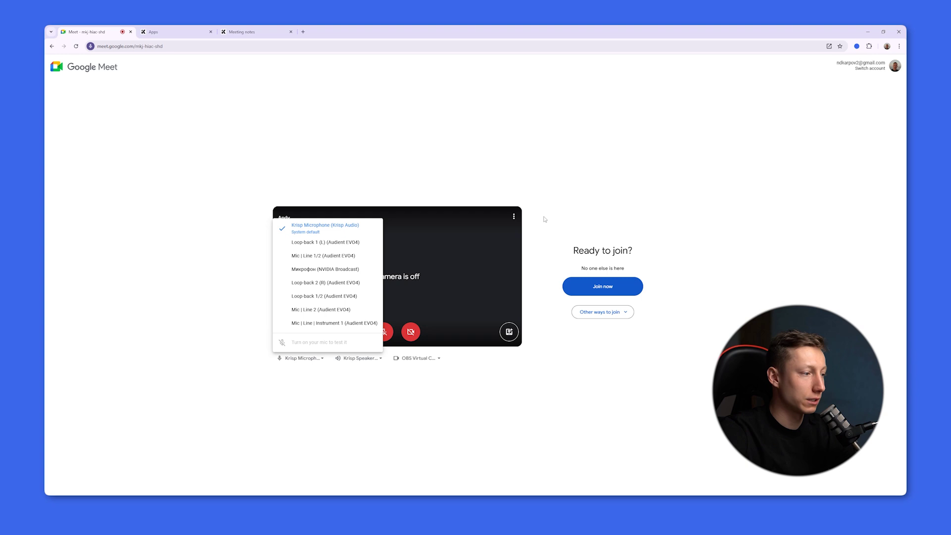
{"action": "left_click", "coordinate": [567, 217]}
{"action": "left_click", "coordinate": [596, 287]}
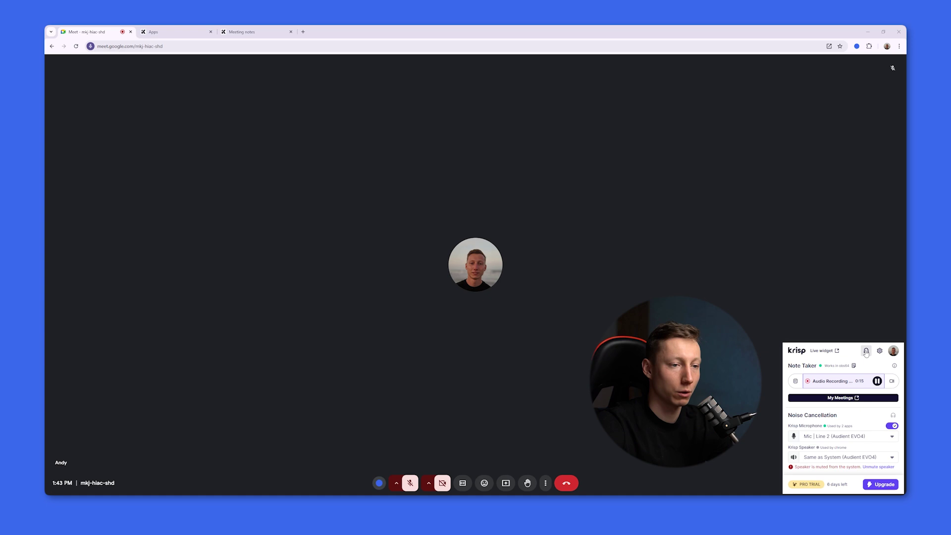
- Browse Krisp's screen-recording source picker and pick the whole screen as the source
{"action": "left_click", "coordinate": [891, 381]}
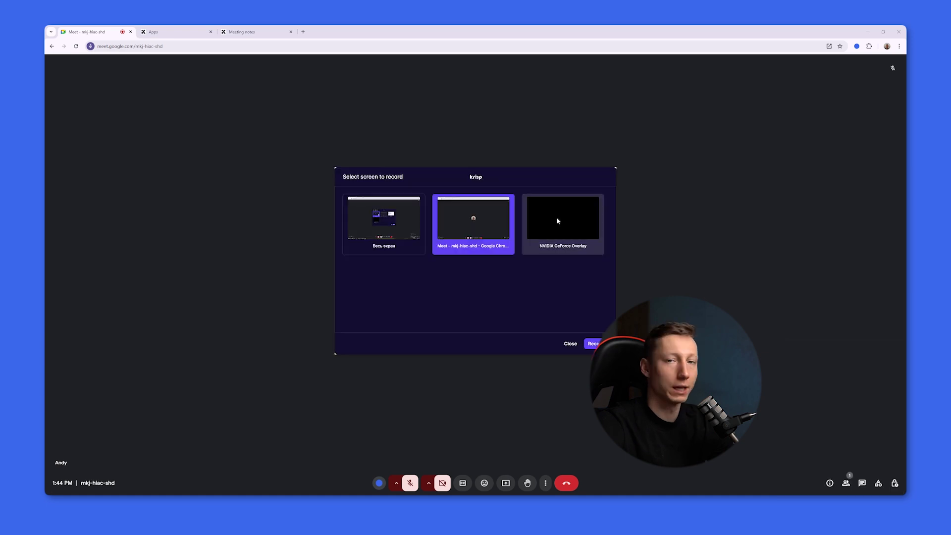
{"action": "left_click", "coordinate": [557, 217]}
{"action": "left_click", "coordinate": [383, 222]}
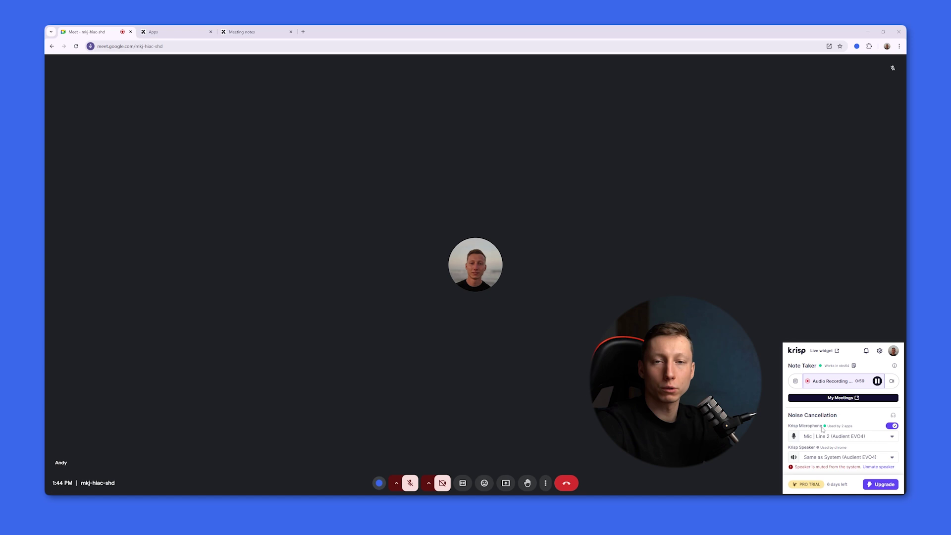
{"action": "mouse_move", "coordinate": [810, 380]}
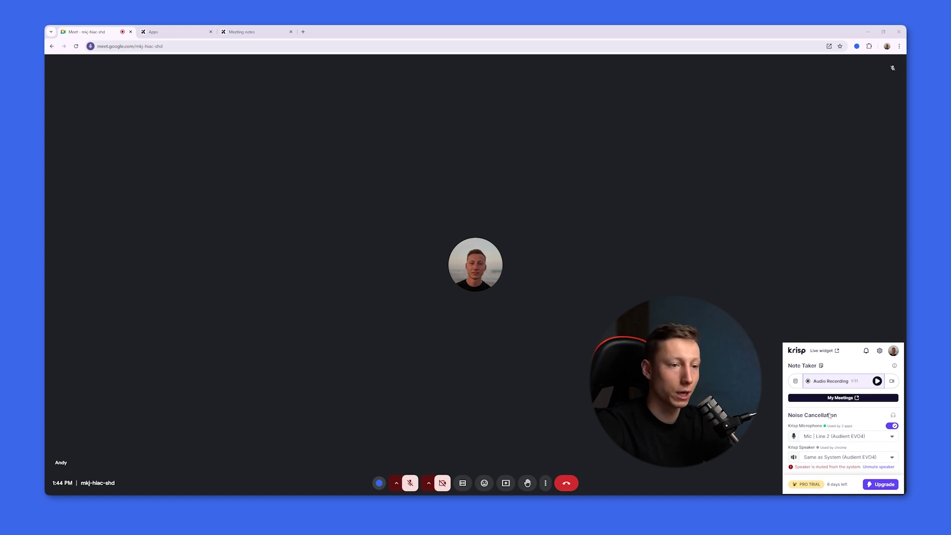
- Leave the call, open the meeting's Recording & Transcript in Krisp, and start playback
{"action": "left_click", "coordinate": [566, 482]}
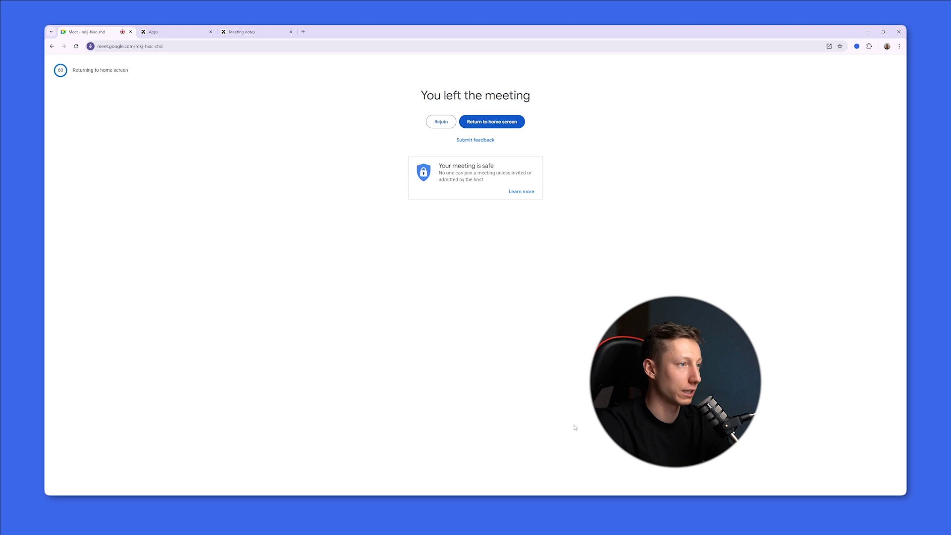
{"action": "left_click", "coordinate": [200, 80]}
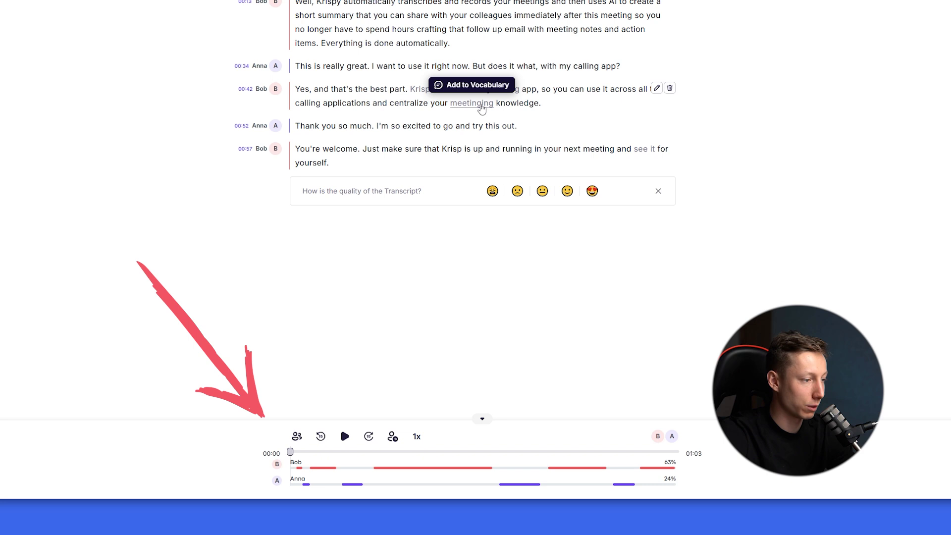
{"action": "left_click", "coordinate": [352, 451]}
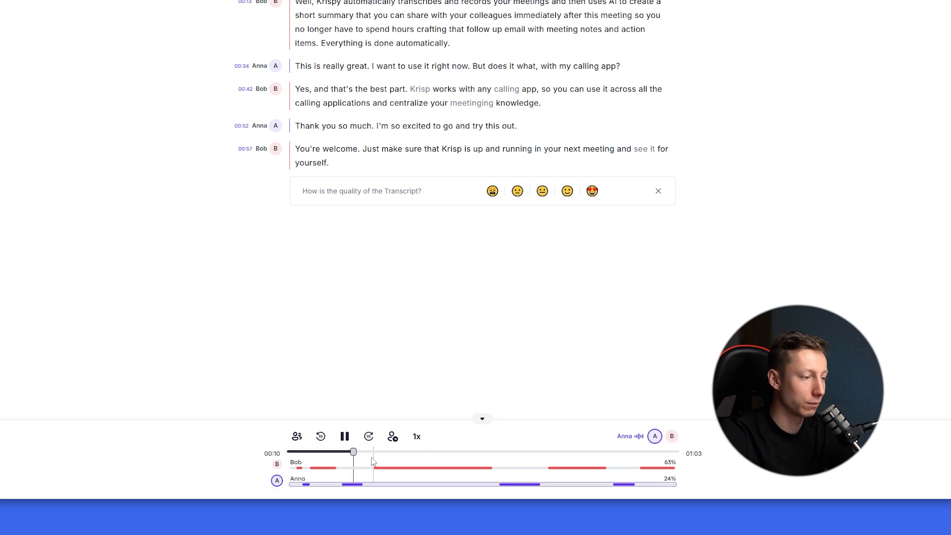
{"action": "left_click", "coordinate": [401, 467]}
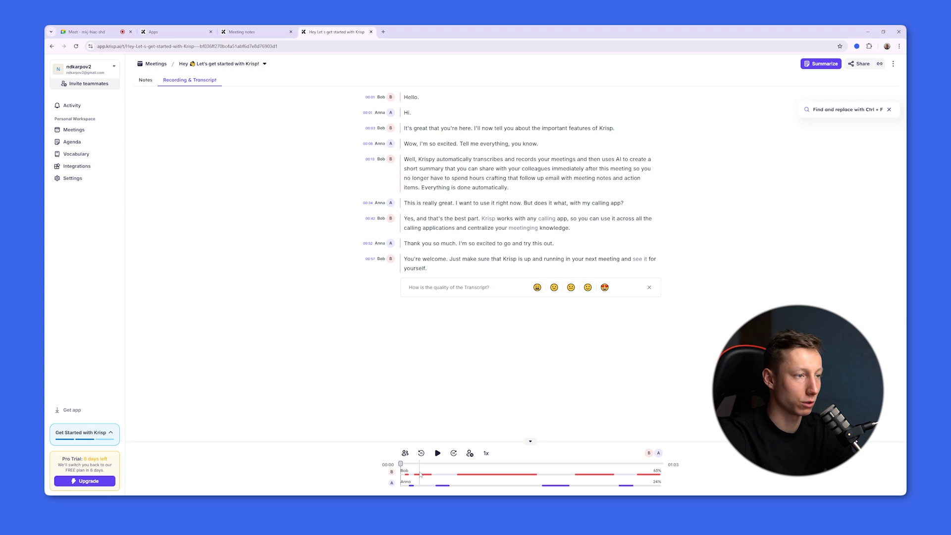
- Replay the 00:03, 00:08 and 00:42 transcript lines, then show the AI-generated notes
{"action": "left_click", "coordinate": [420, 476]}
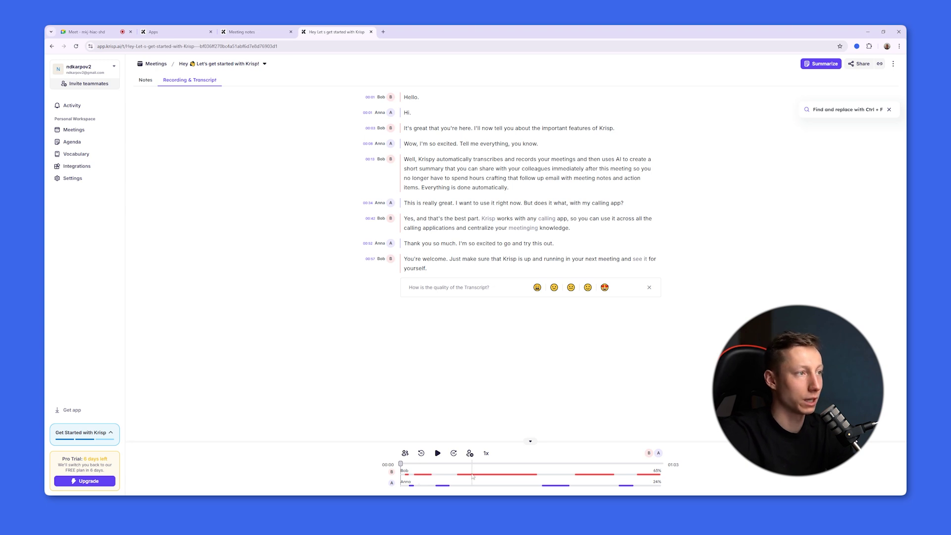
{"action": "left_click", "coordinate": [442, 486]}
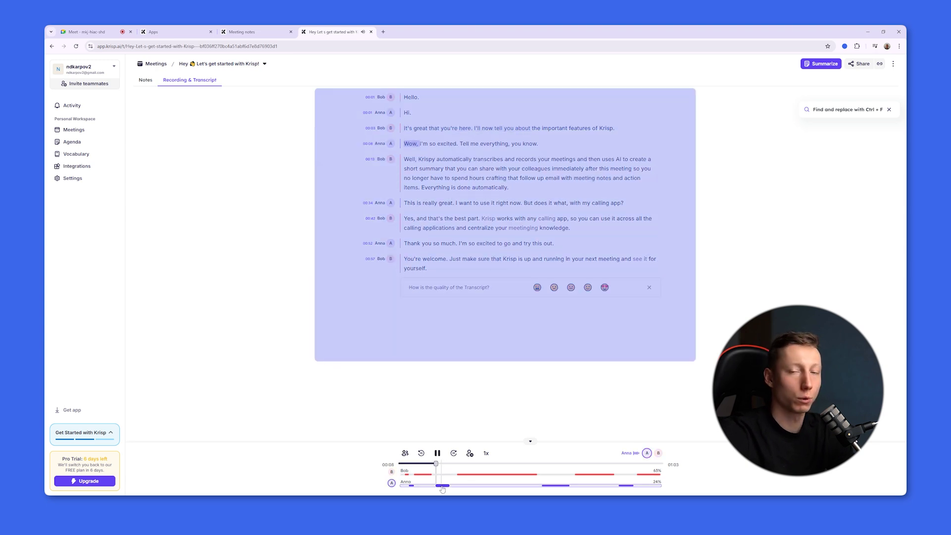
{"action": "left_click", "coordinate": [580, 475]}
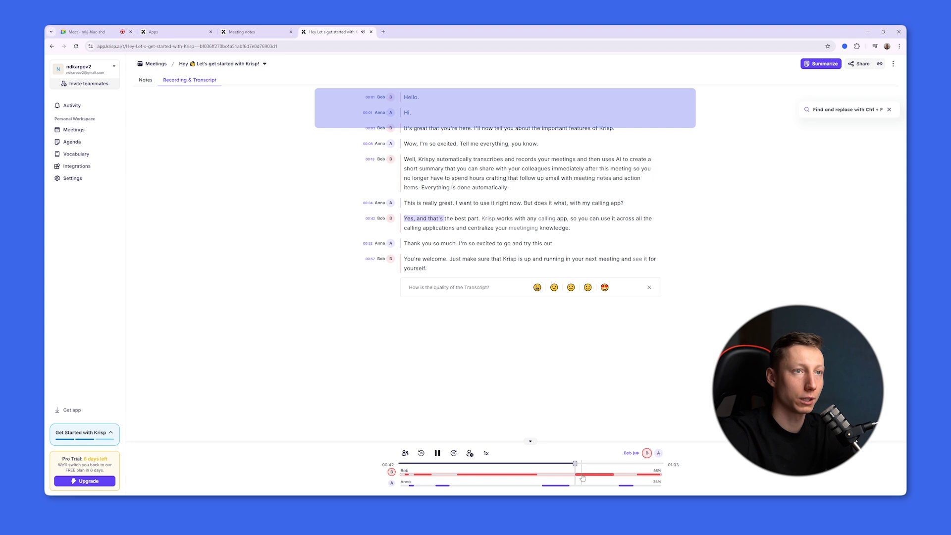
{"action": "left_click", "coordinate": [815, 65]}
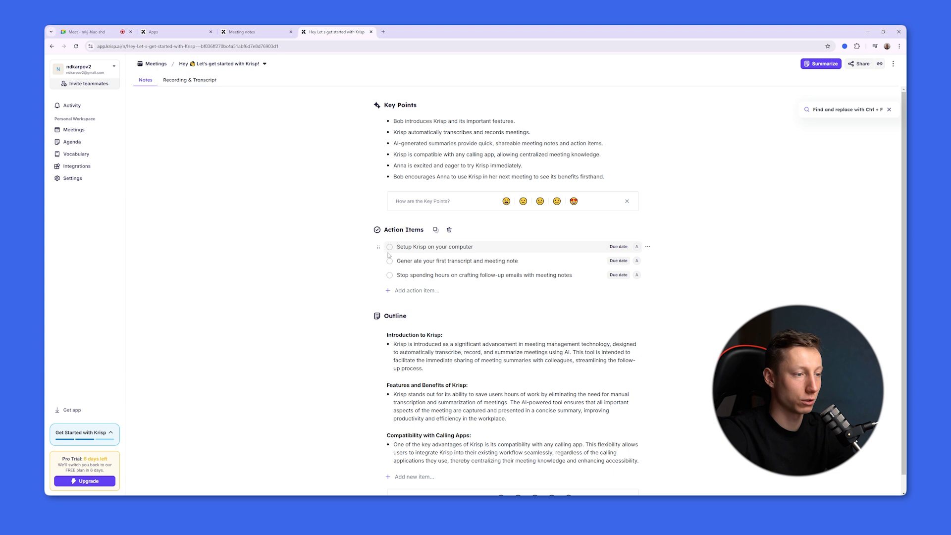
- Scroll down through the meeting's AI notes
{"action": "scroll", "coordinate": [430, 349], "scroll_direction": "down", "scroll_amount": 1}
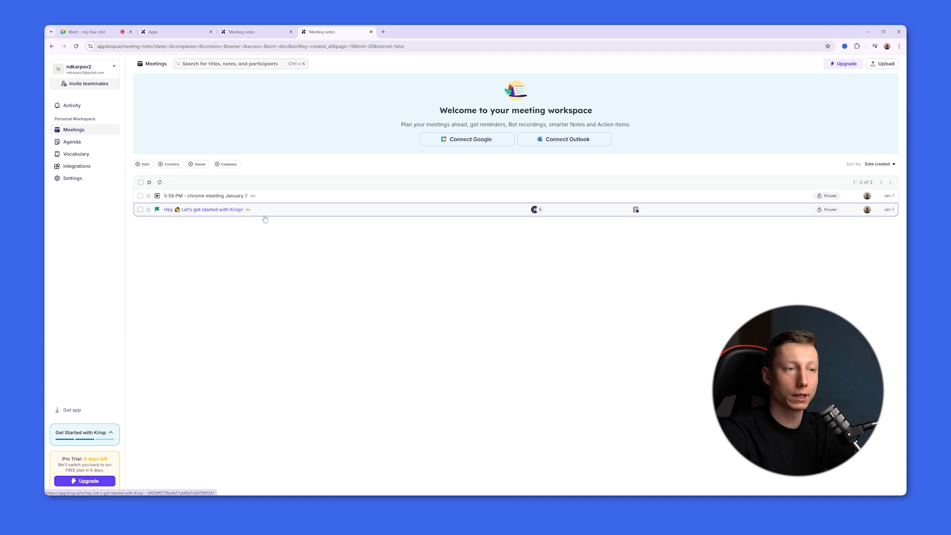
- Check the Upload dialog's transcription languages, keeping English, then open Krisp's pricing plans
{"action": "left_click", "coordinate": [882, 63]}
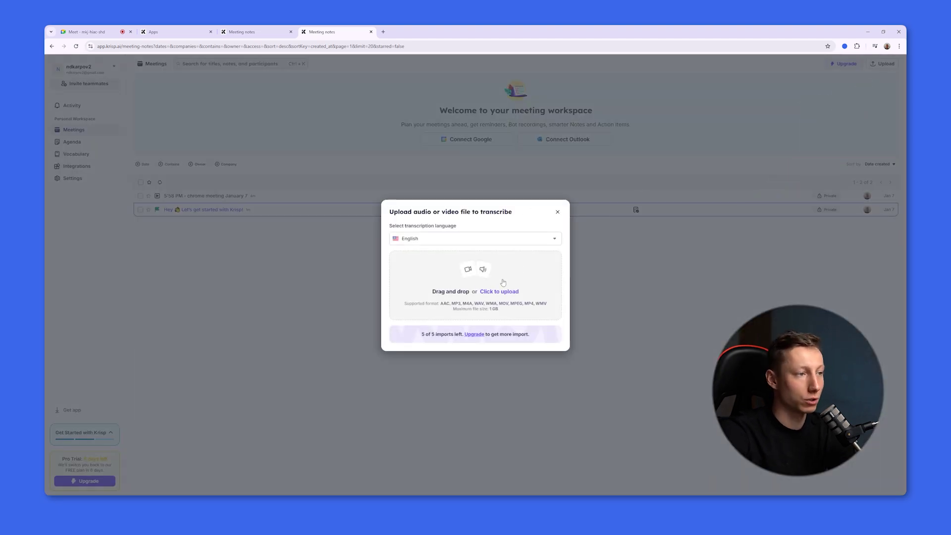
{"action": "left_click", "coordinate": [483, 238]}
{"action": "scroll", "coordinate": [475, 283], "scroll_direction": "down", "scroll_amount": 2}
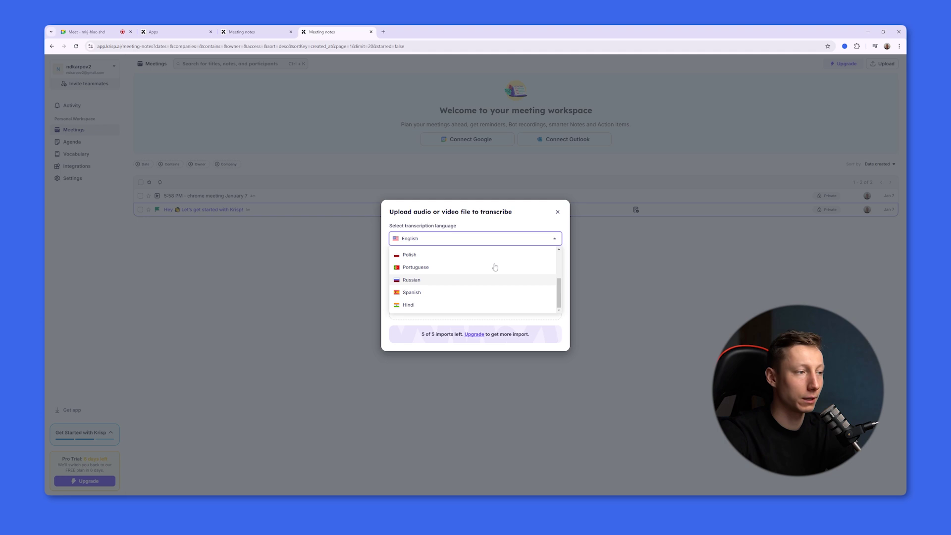
{"action": "left_click", "coordinate": [515, 222]}
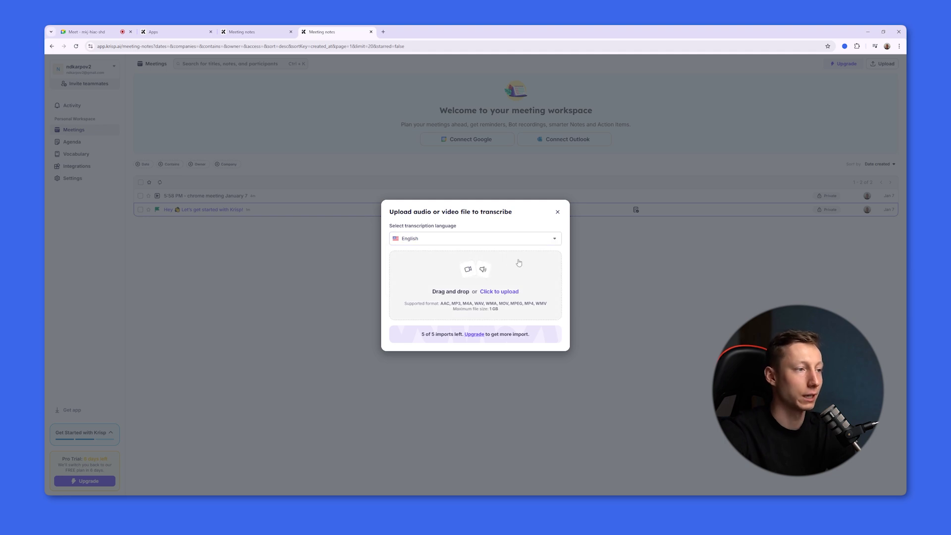
{"action": "left_click", "coordinate": [474, 333]}
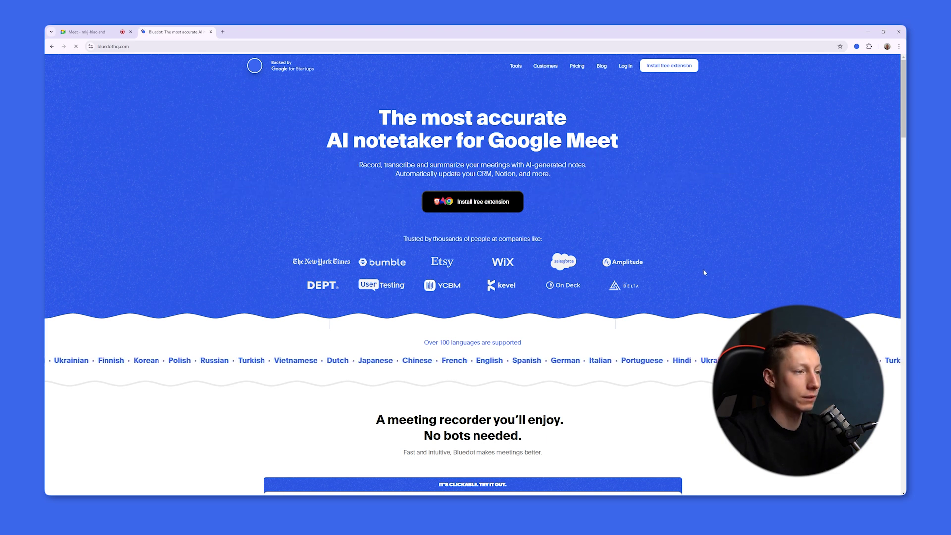
- Back in the Meet call, start Bluedot capture using the General notes template
{"action": "key", "text": "ctrl+shift+Tab"}
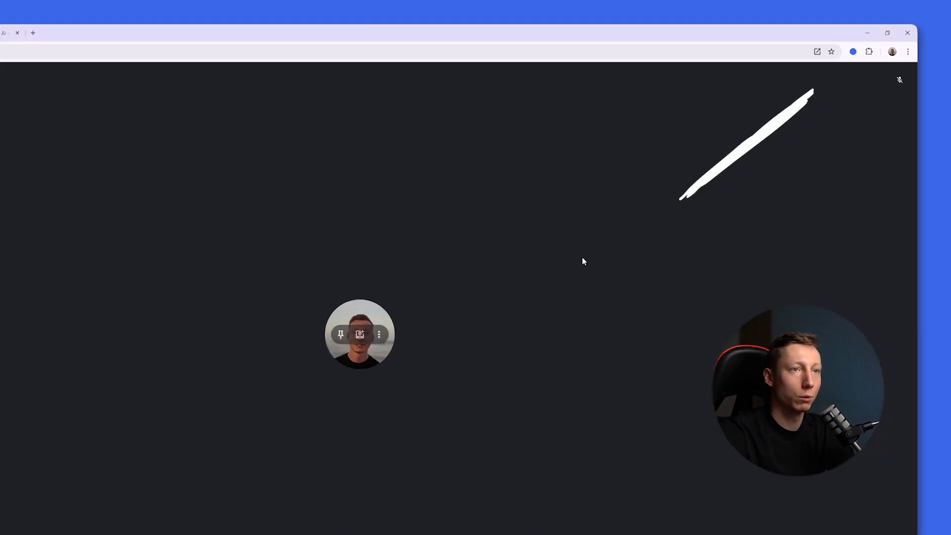
{"action": "left_click", "coordinate": [856, 46]}
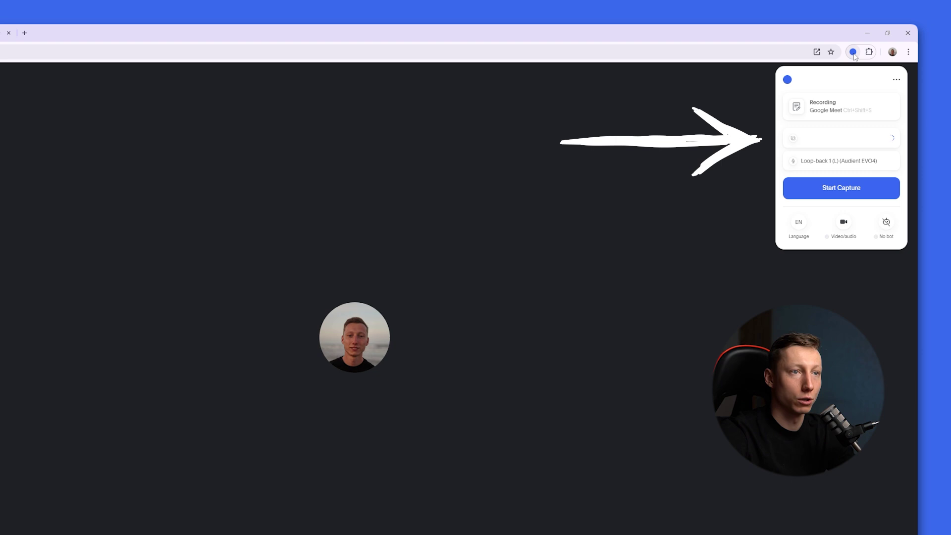
{"action": "left_click", "coordinate": [835, 141]}
{"action": "left_click", "coordinate": [857, 160]}
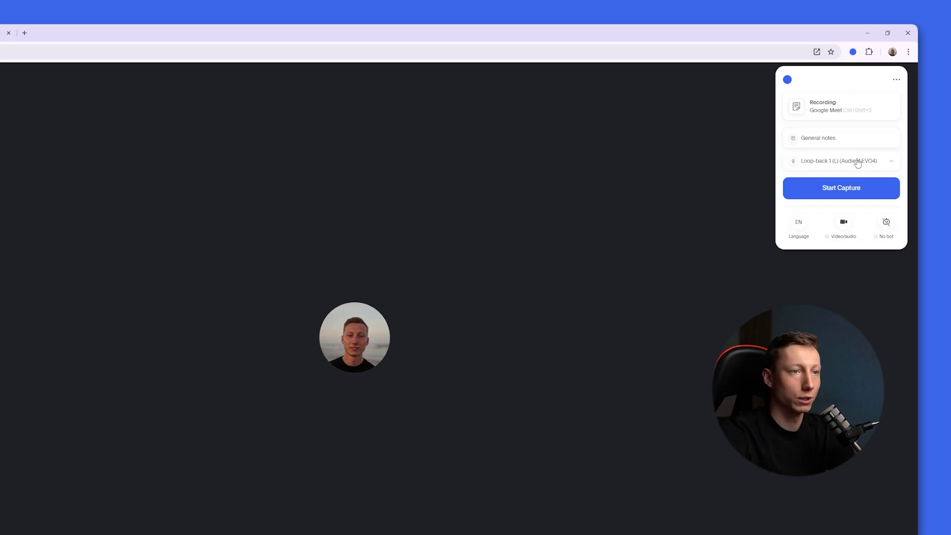
{"action": "left_click", "coordinate": [798, 221]}
{"action": "left_click", "coordinate": [786, 80]}
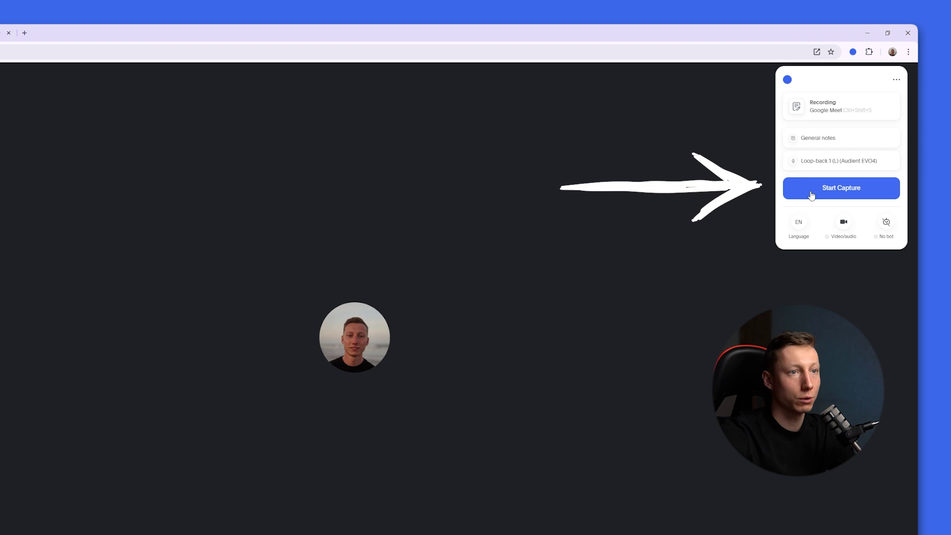
{"action": "left_click", "coordinate": [837, 191]}
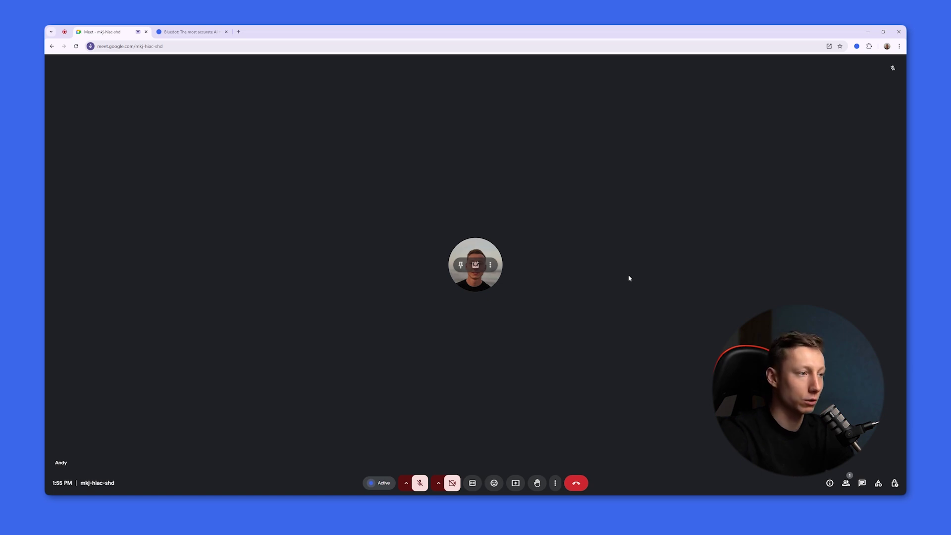
- Leave the Meet call and search the Bluedot recording's transcript for 'sale'
{"action": "left_click", "coordinate": [577, 483]}
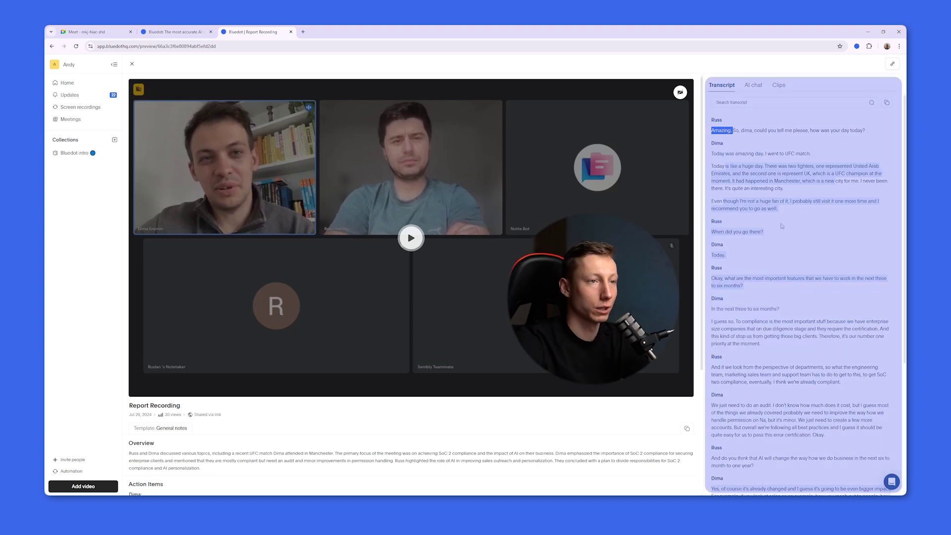
{"action": "scroll", "coordinate": [752, 257], "scroll_direction": "down", "scroll_amount": 1}
{"action": "mouse_move", "coordinate": [738, 277]}
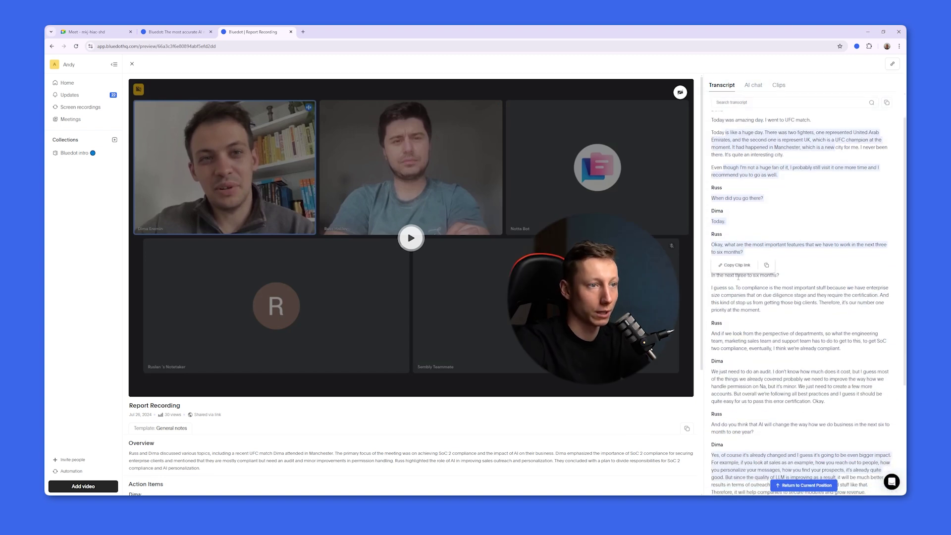
{"action": "scroll", "coordinate": [737, 277], "scroll_direction": "up", "scroll_amount": 1}
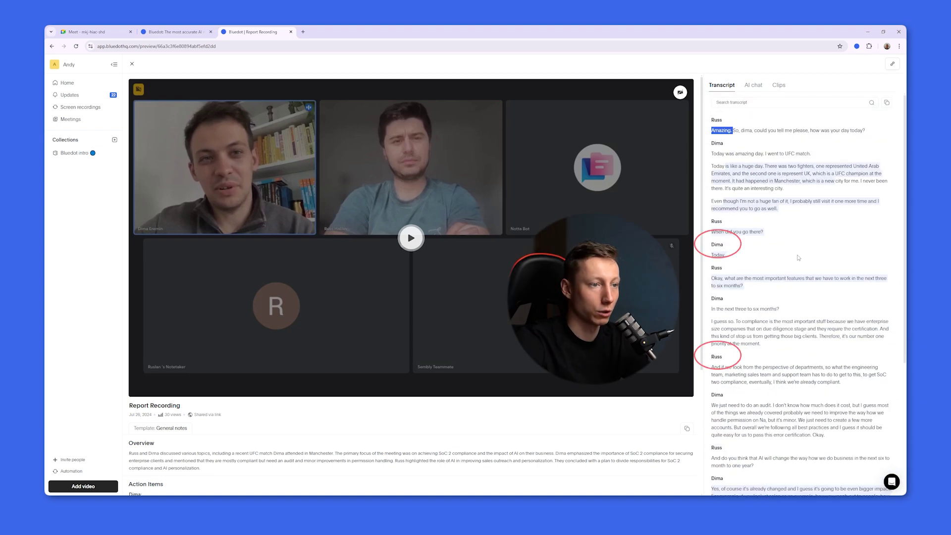
{"action": "left_click", "coordinate": [754, 104]}
{"action": "type", "text": "sales"}
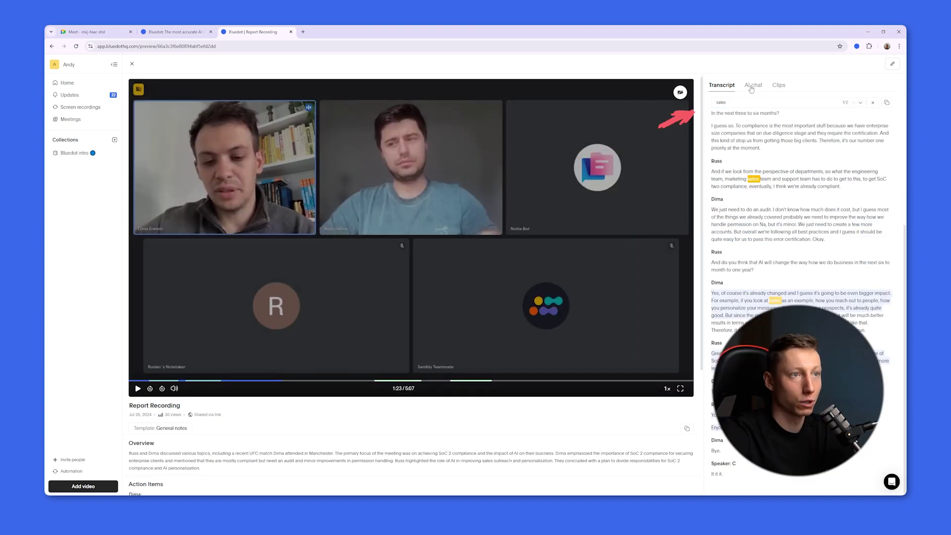
- Browse the AI chat and Clips tabs, then play from Departmental Responsibilities and pause
{"action": "left_click", "coordinate": [752, 86]}
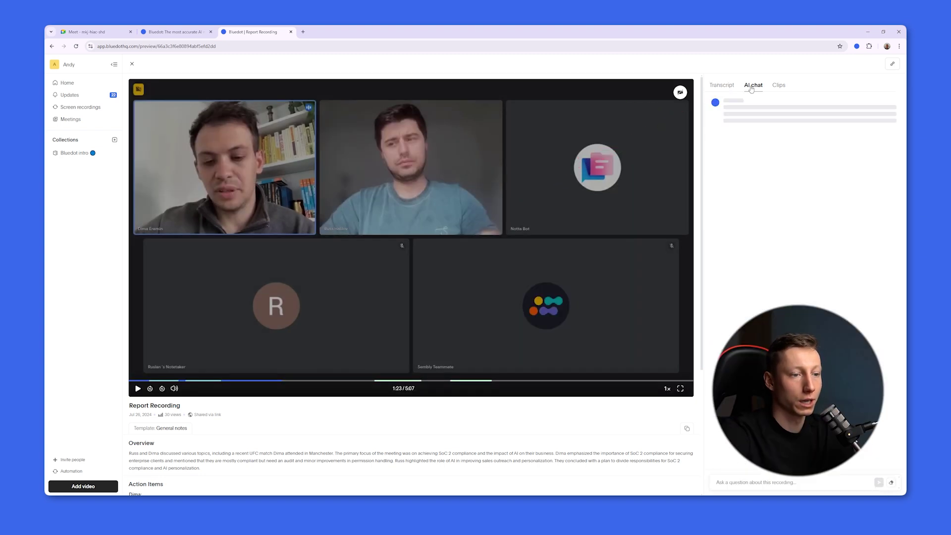
{"action": "left_click", "coordinate": [716, 481]}
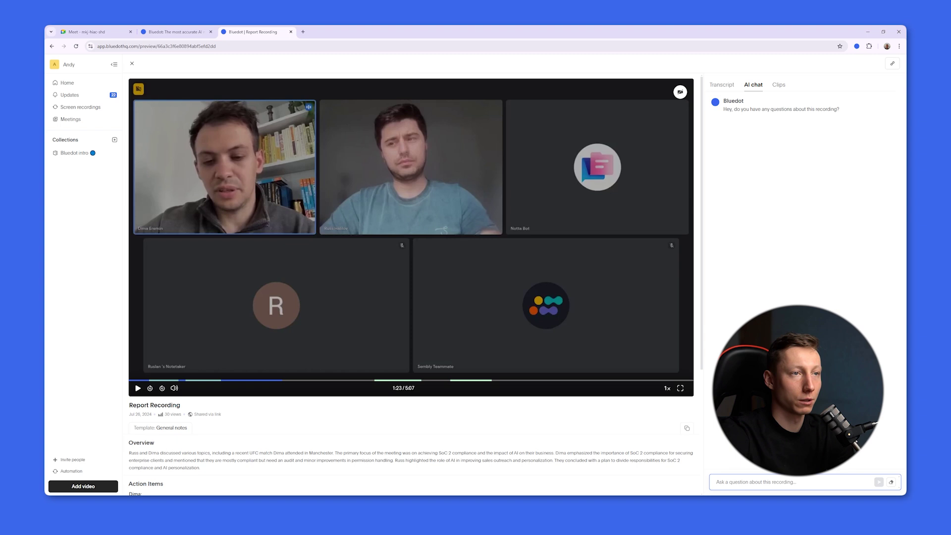
{"action": "left_click", "coordinate": [779, 85]}
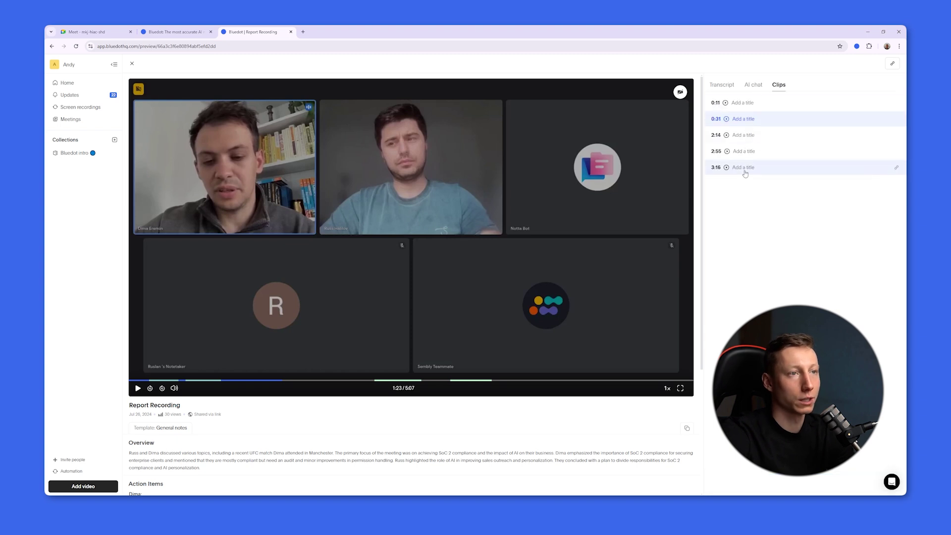
{"action": "scroll", "coordinate": [463, 320], "scroll_direction": "down", "scroll_amount": 3}
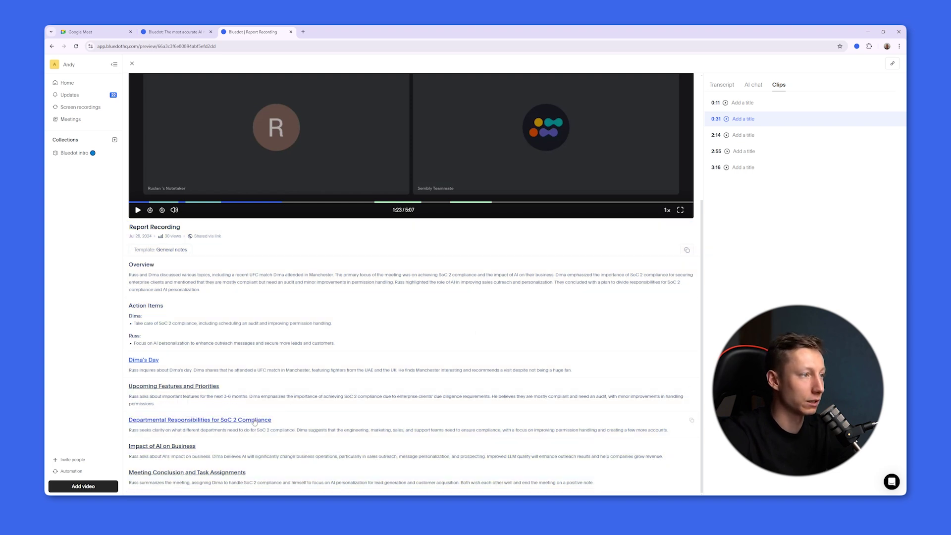
{"action": "left_click", "coordinate": [253, 420]}
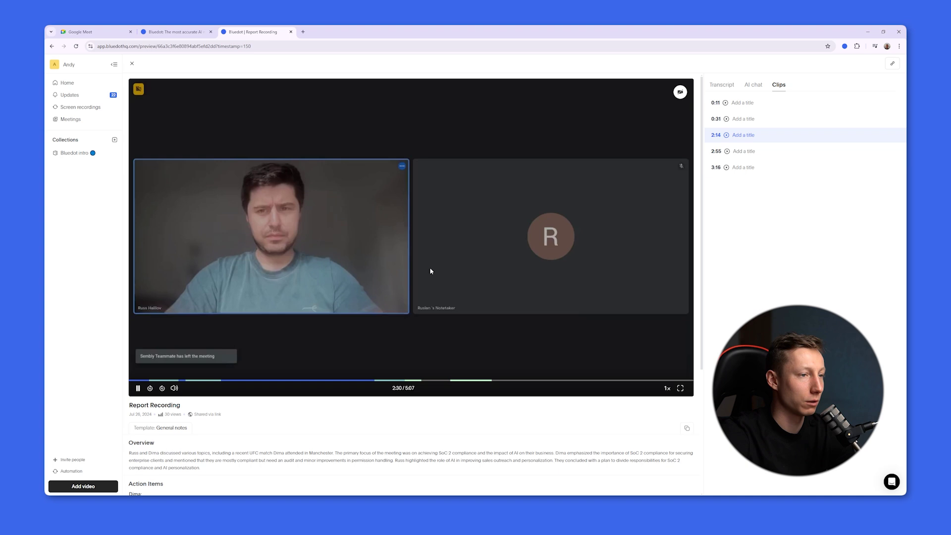
{"action": "left_click", "coordinate": [416, 330]}
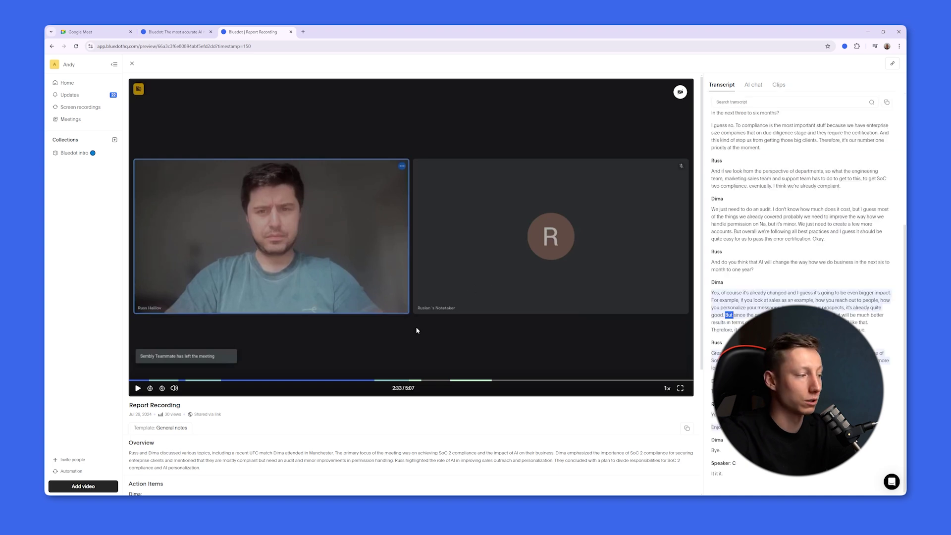
- Open Bluedot's Add video options and its upload-video dialog
{"action": "left_click", "coordinate": [99, 485]}
{"action": "left_click", "coordinate": [115, 459]}
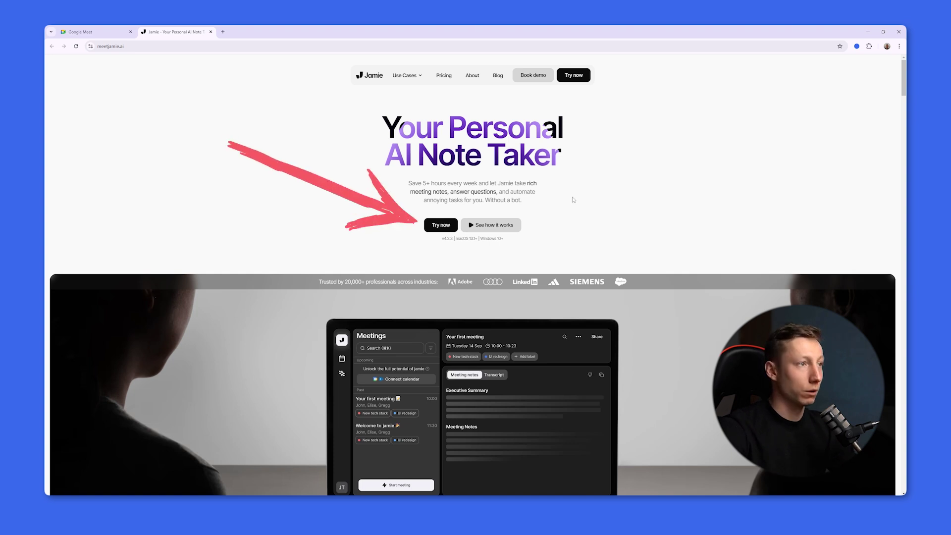
- Go to the Jamie download page, then sign in with the account email address
{"action": "left_click", "coordinate": [446, 228]}
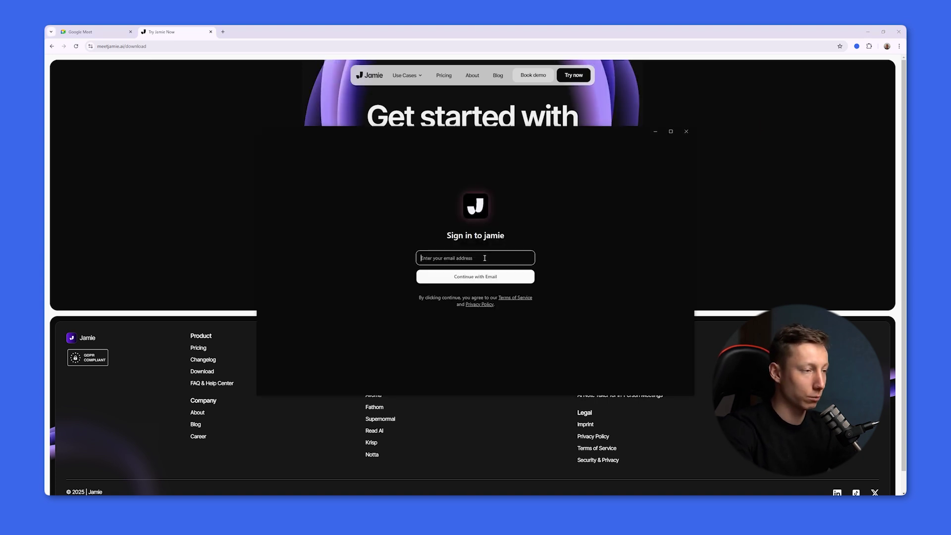
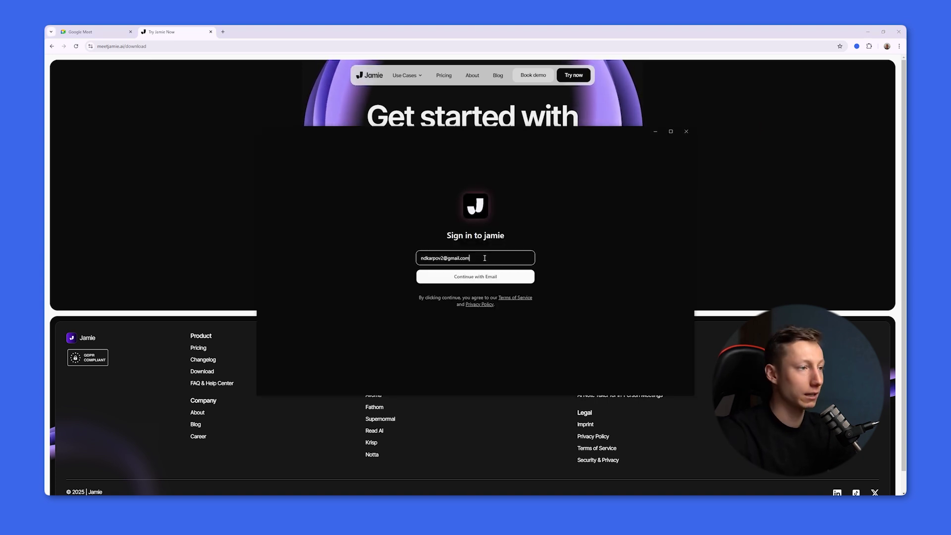
{"action": "key", "text": "Return"}
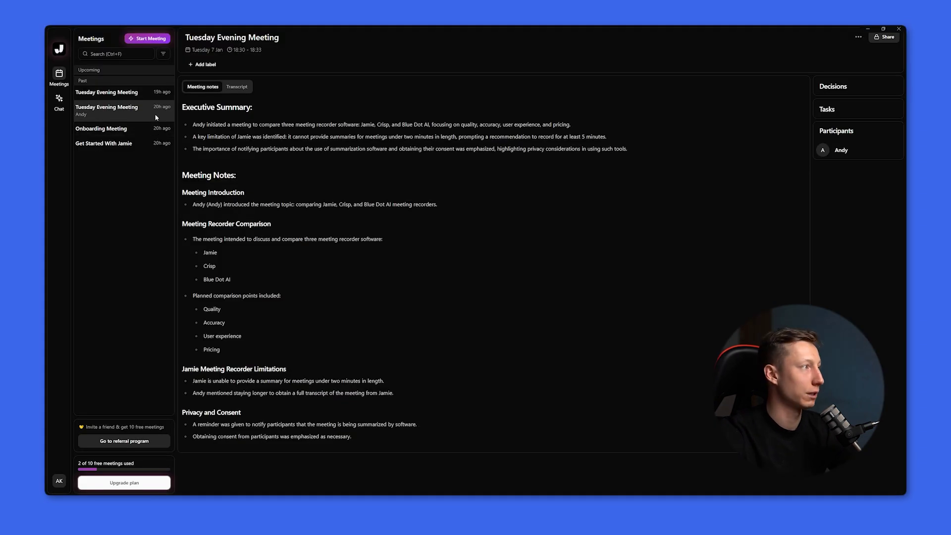
- Record a brief new Jamie meeting and stop it despite the short-length warning
{"action": "left_click", "coordinate": [147, 39]}
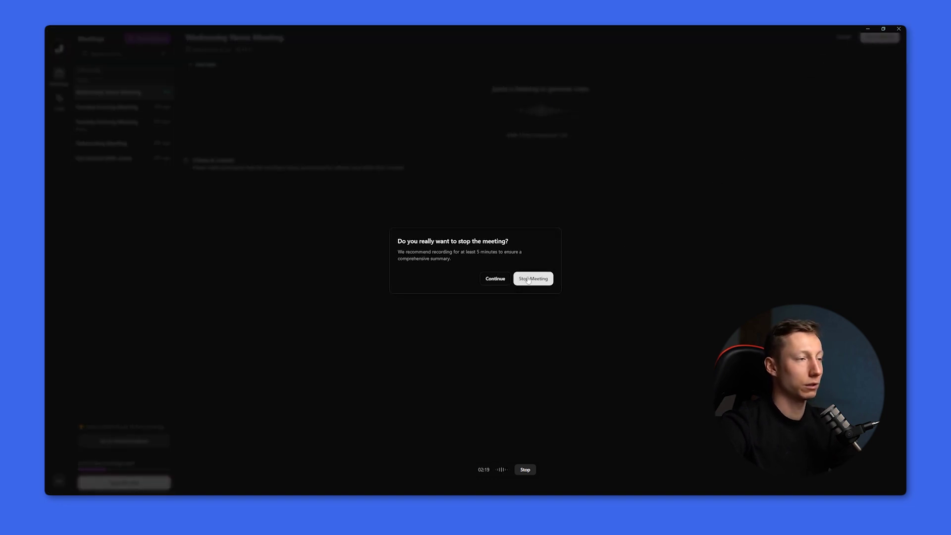
{"action": "left_click", "coordinate": [527, 279]}
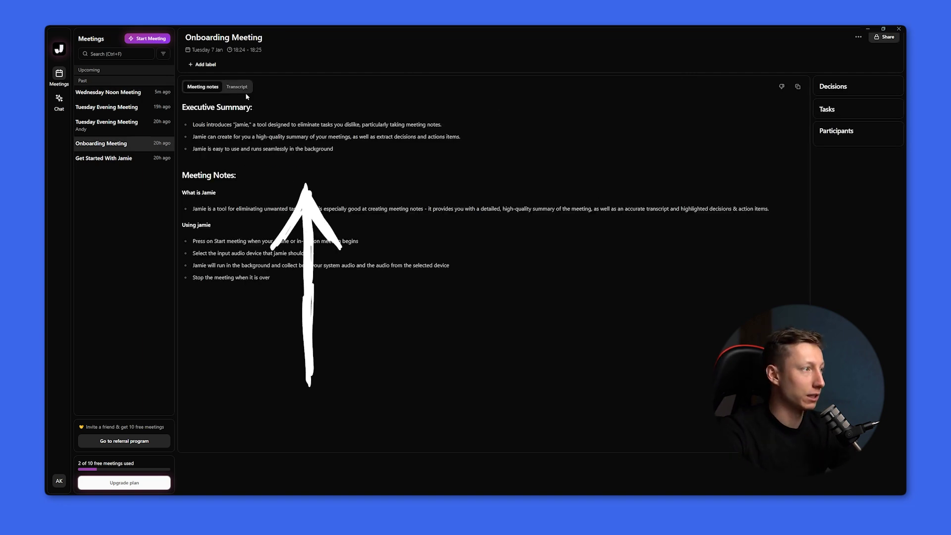
- Check the Onboarding Meeting's transcript and meeting notes, then bring up the Executive Assistant sidebar with Ctrl+J
{"action": "left_click", "coordinate": [237, 87]}
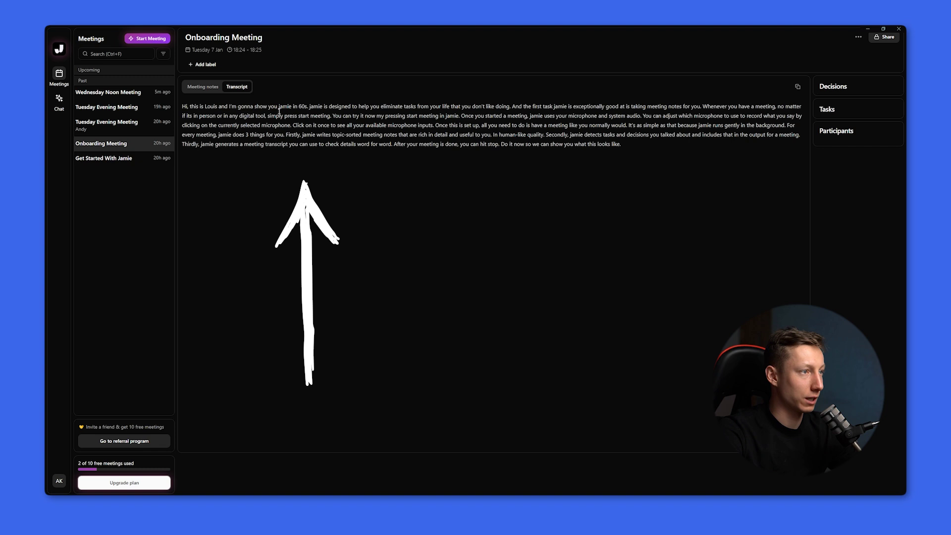
{"action": "left_click", "coordinate": [205, 87]}
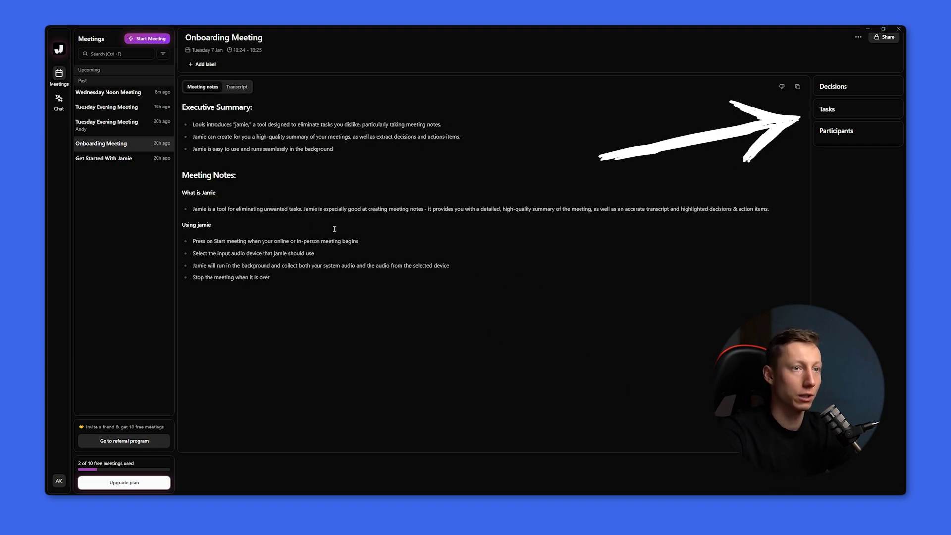
{"action": "mouse_move", "coordinate": [833, 88]}
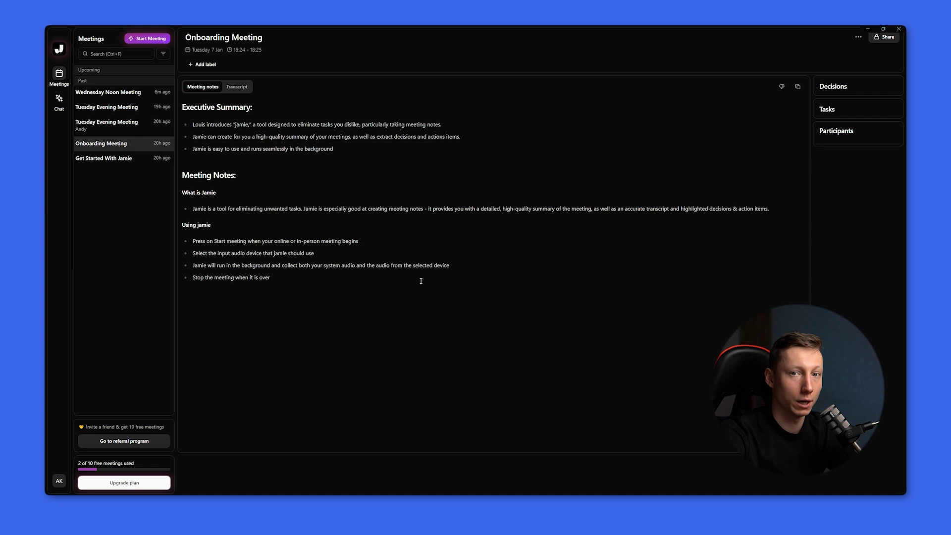
{"action": "key", "text": "ctrl+j"}
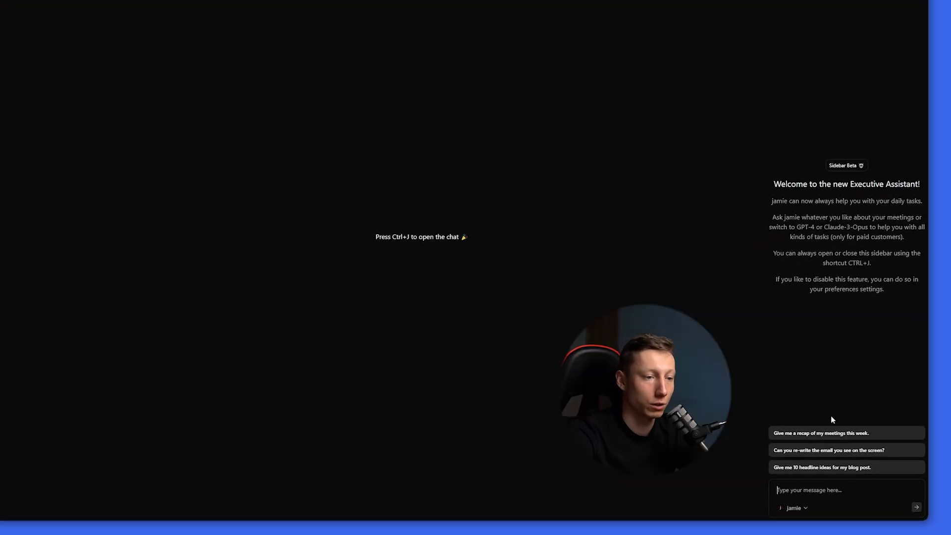
- Send the 'Give me 10 headline ideas for my blog post.' prompt and read the reply
{"action": "left_click", "coordinate": [796, 468]}
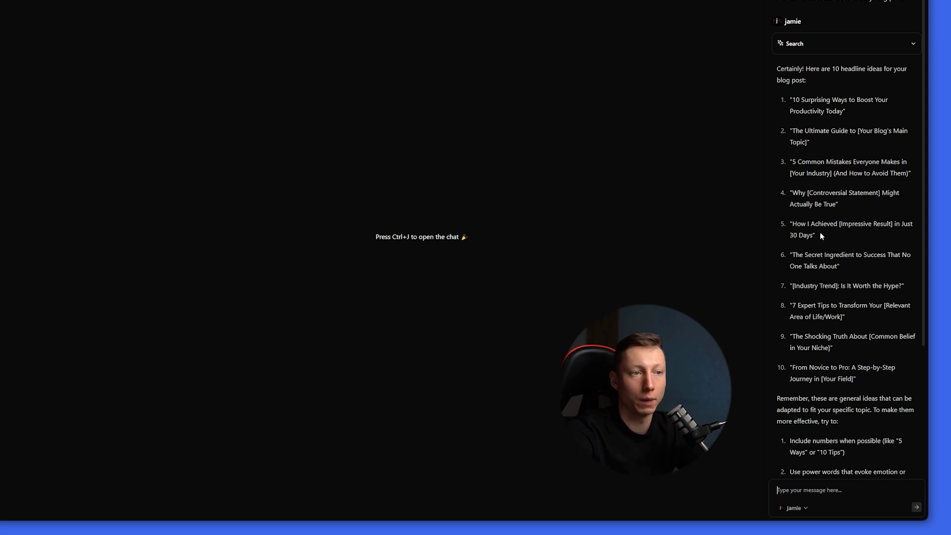
{"action": "scroll", "coordinate": [819, 231], "scroll_direction": "down", "scroll_amount": 3}
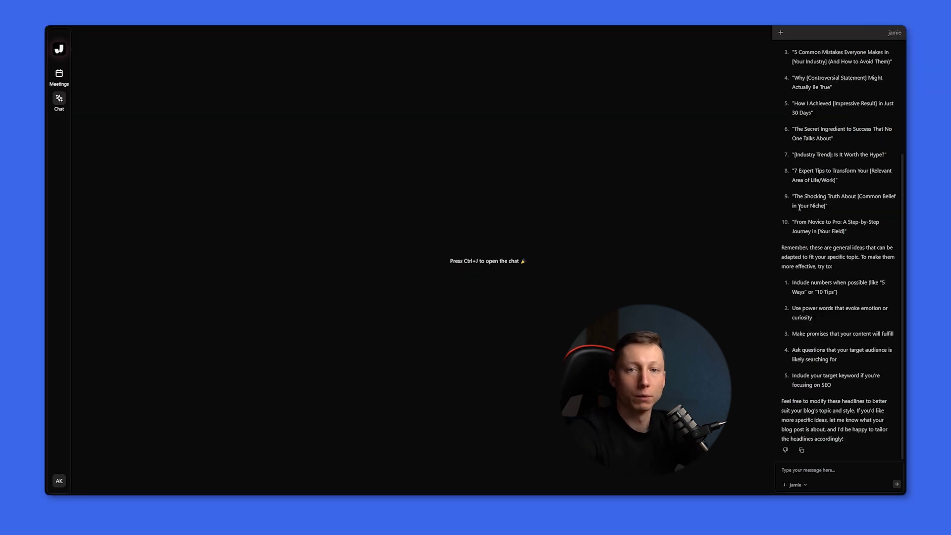